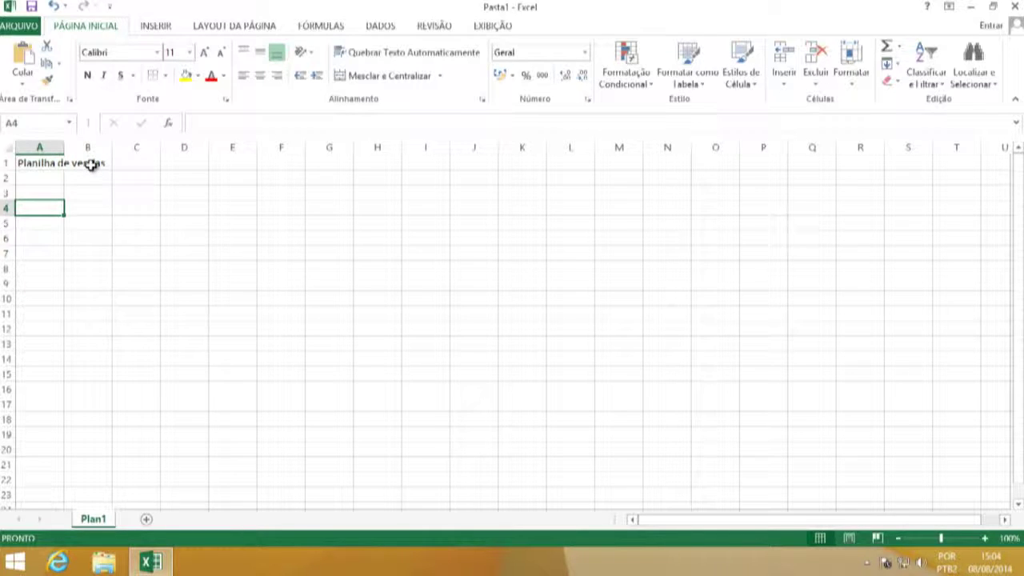
# Enter 23 in cell B1, beside the sheet title
pyautogui.click(91, 164)
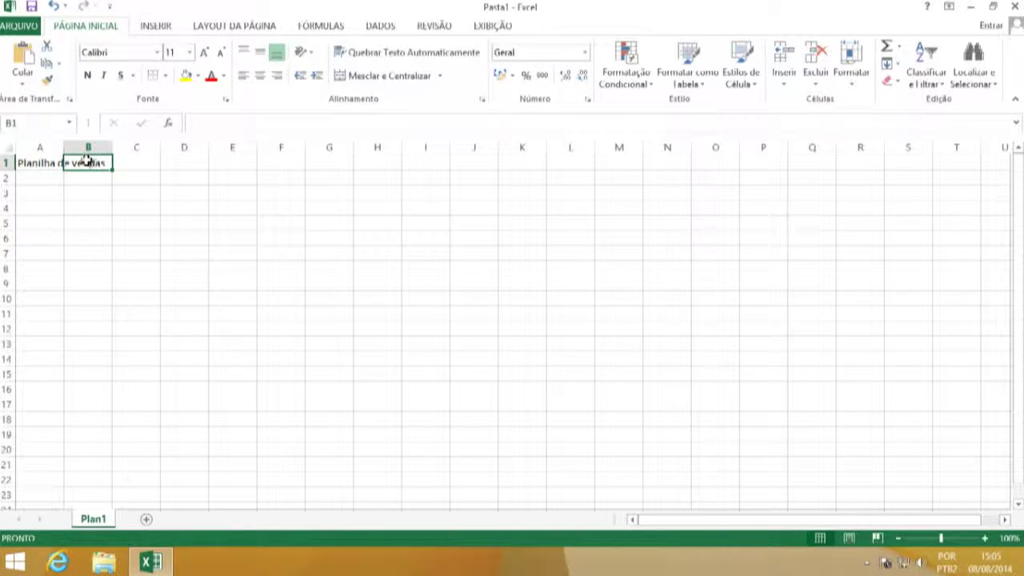
pyautogui.click(38, 165)
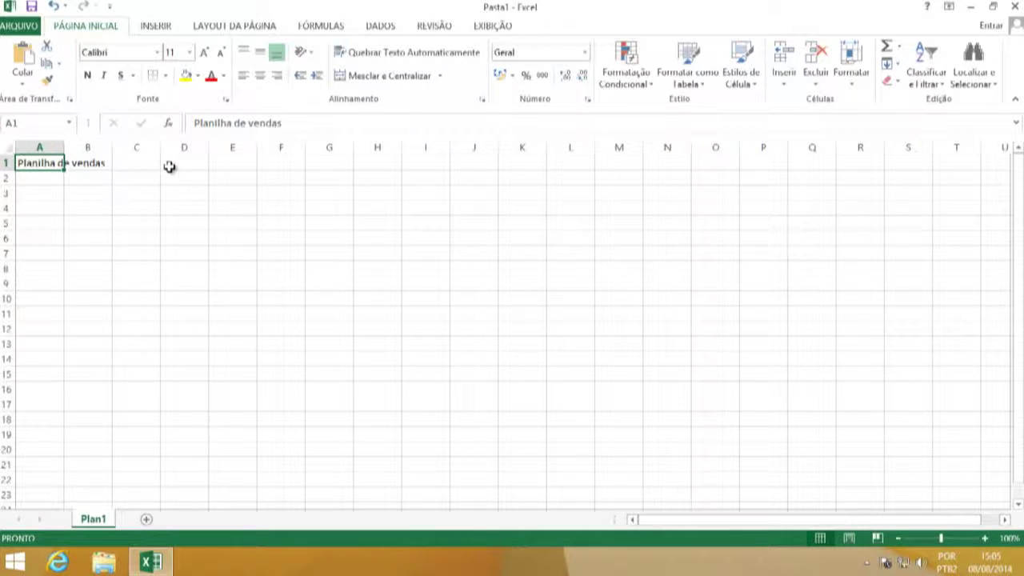
pyautogui.click(97, 164)
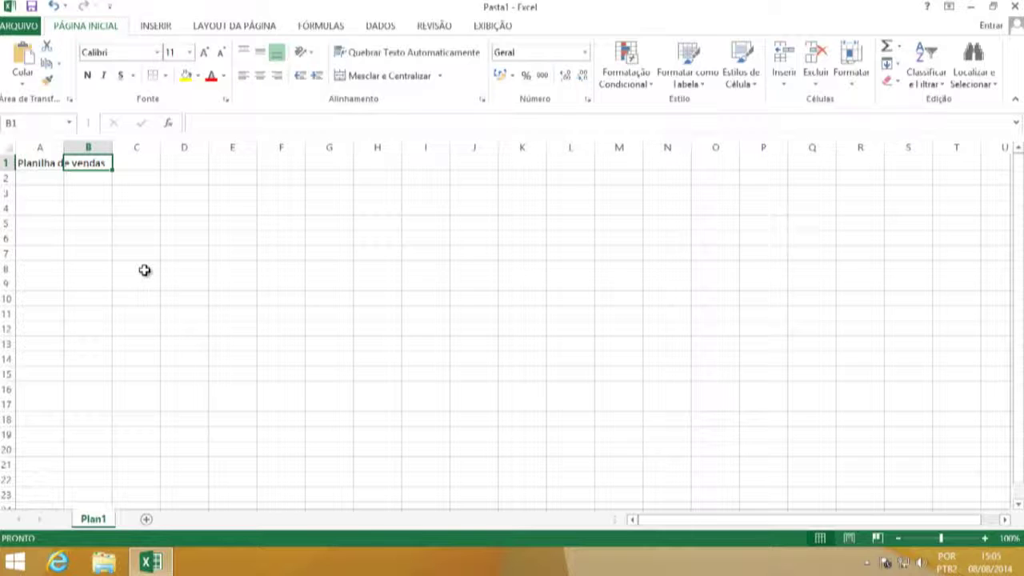
pyautogui.write('2')
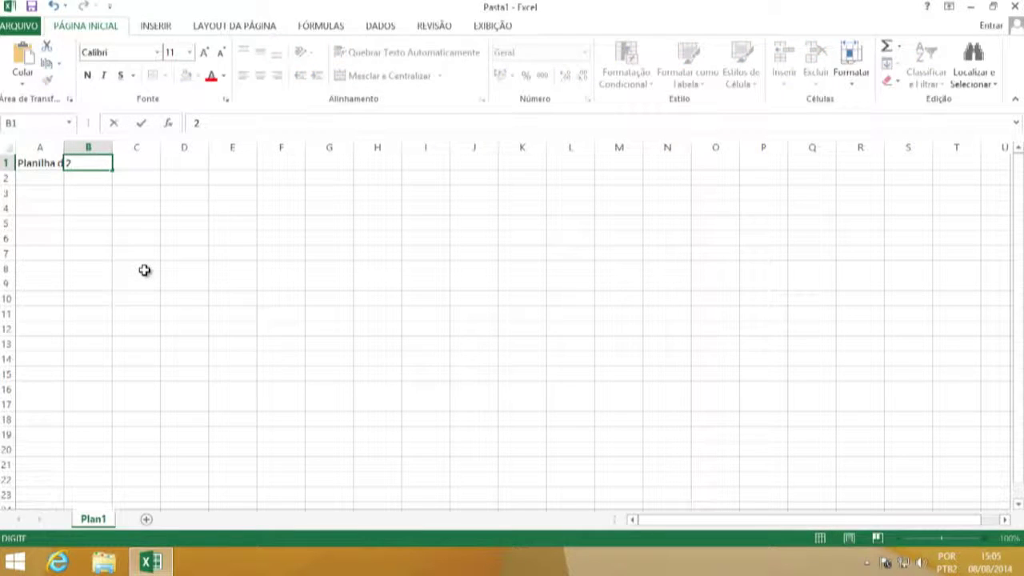
pyautogui.write('3')
pyautogui.press('Return')
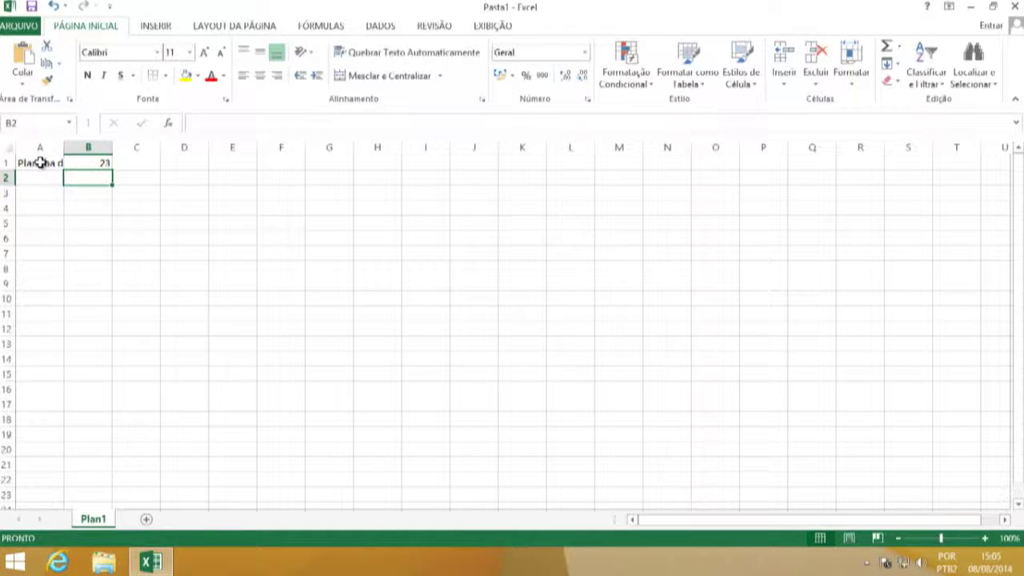
# Delete the contents of cell B1
pyautogui.click(88, 164)
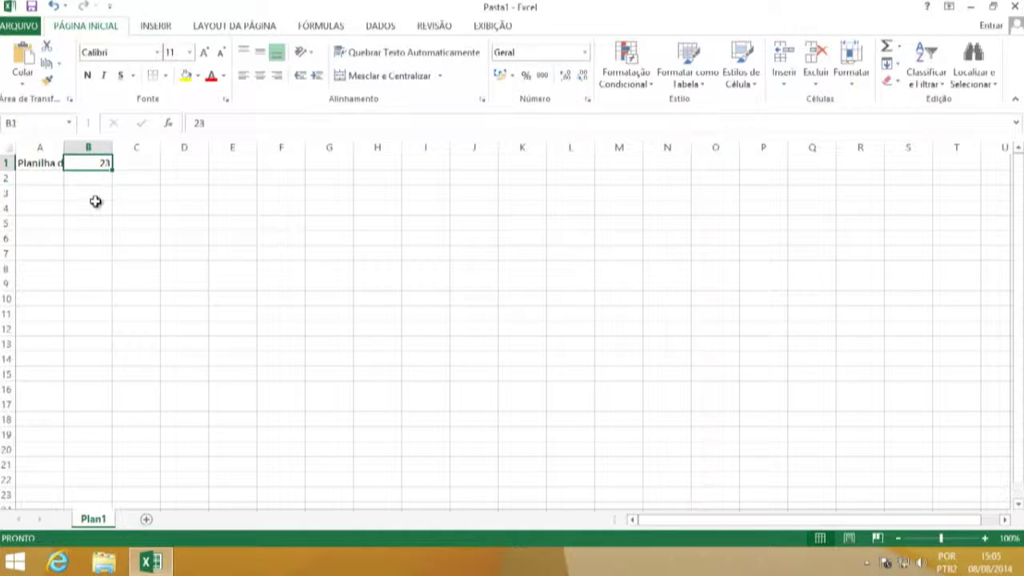
pyautogui.press('Delete')
pyautogui.press('Return')
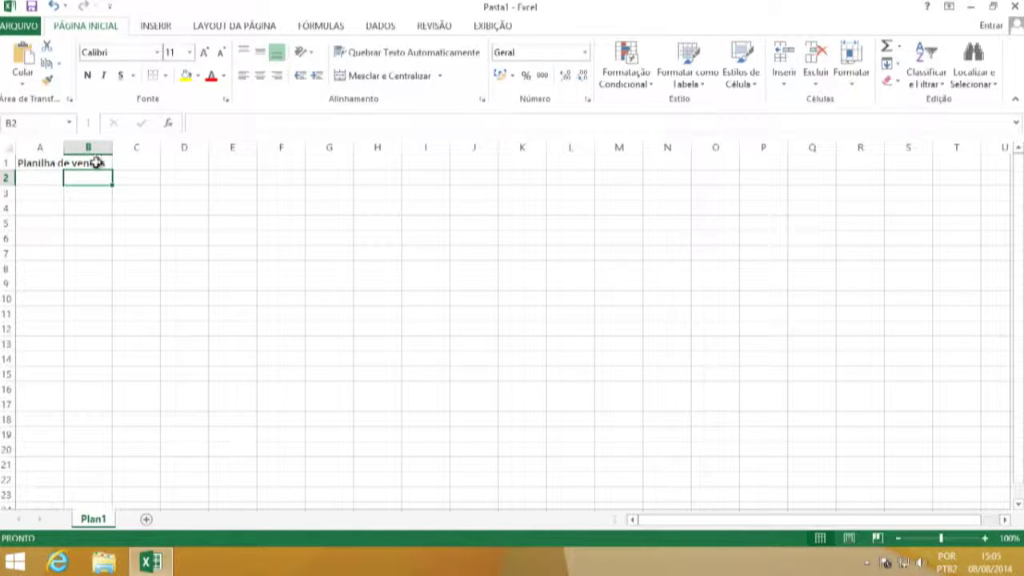
# Edit the title in cell A1 in place, adding 2014 after "Planilha de vendas"
pyautogui.click(46, 162)
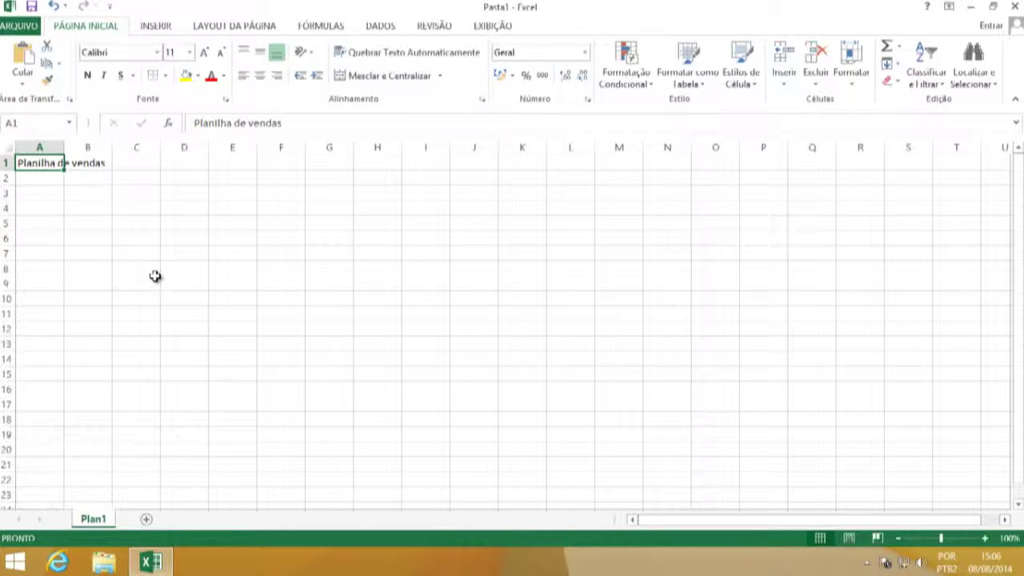
pyautogui.click(32, 177)
pyautogui.click(46, 162)
pyautogui.doubleClick(38, 162)
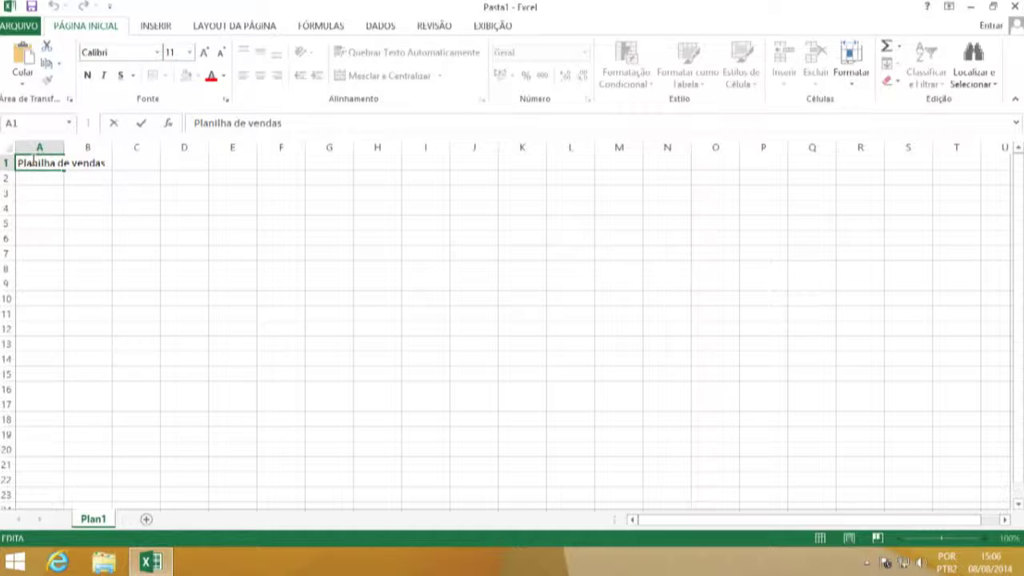
pyautogui.moveTo(17, 162); pyautogui.dragTo(56, 162)
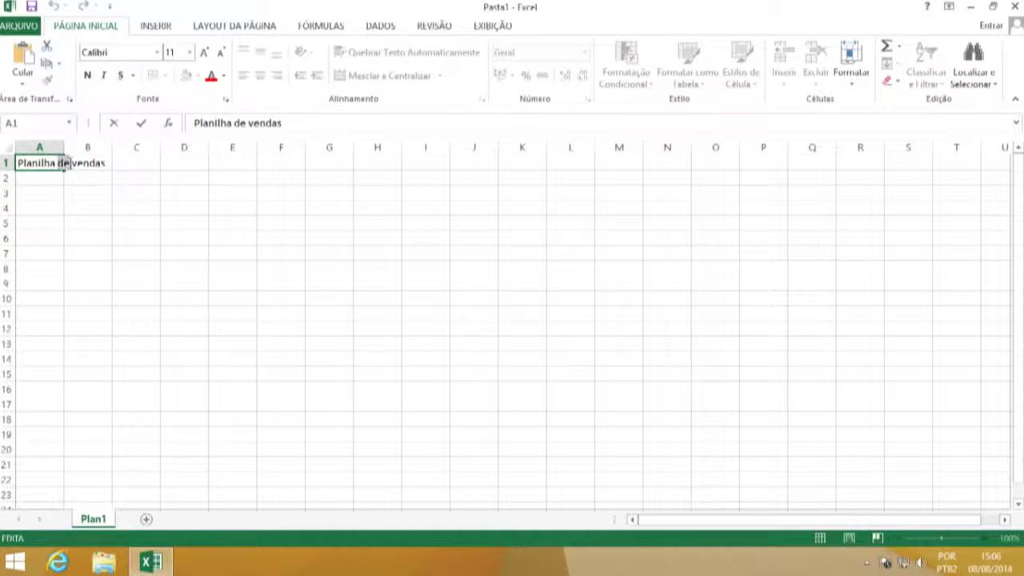
pyautogui.click(55, 162)
pyautogui.click(107, 162)
pyautogui.write('201')
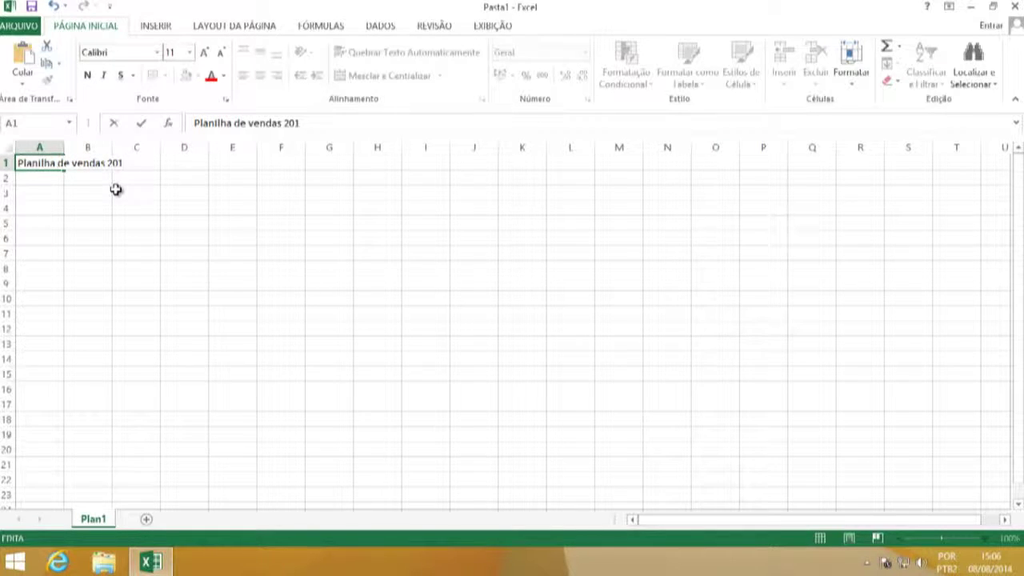
pyautogui.write('4')
# Remove the year from the end of the title in A1 and commit the cell as "Planilha de vendas"
pyautogui.press('BackSpace')
pyautogui.press('BackSpace')
pyautogui.press('BackSpace')
pyautogui.press('BackSpace')
pyautogui.press('Return')
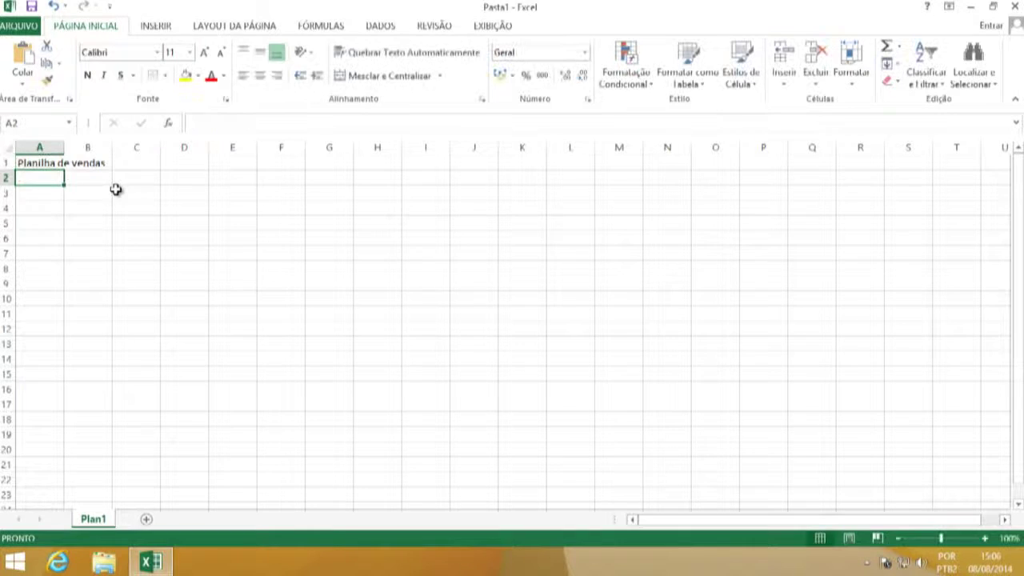
pyautogui.click(43, 163)
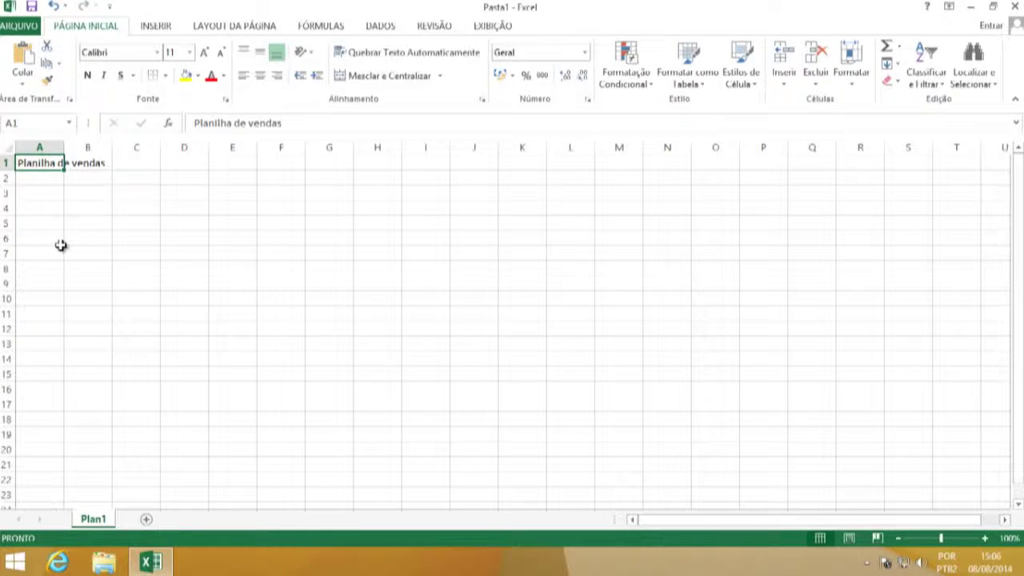
pyautogui.write('Al')
pyautogui.doubleClick(48, 163)
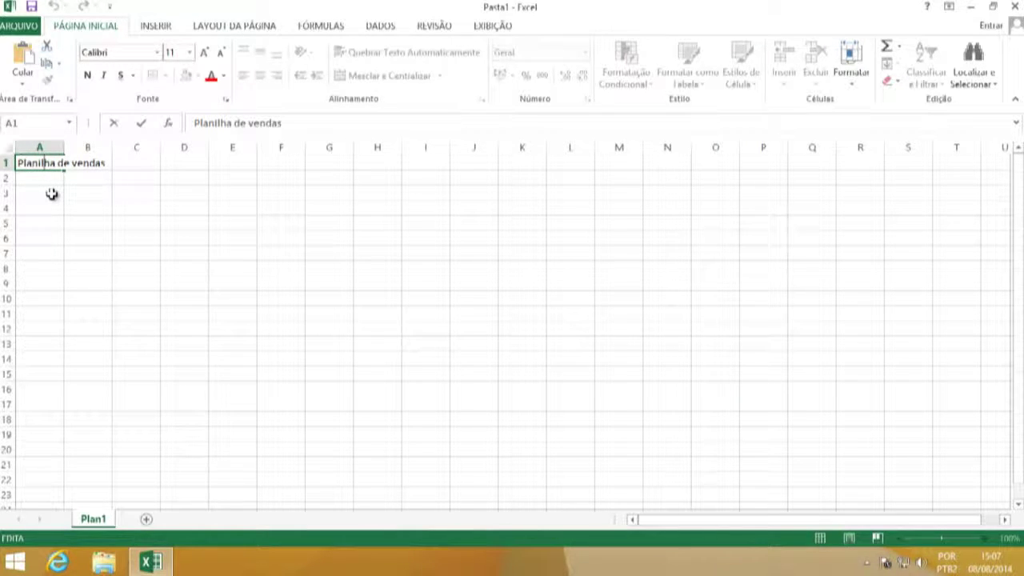
pyautogui.press('Escape')
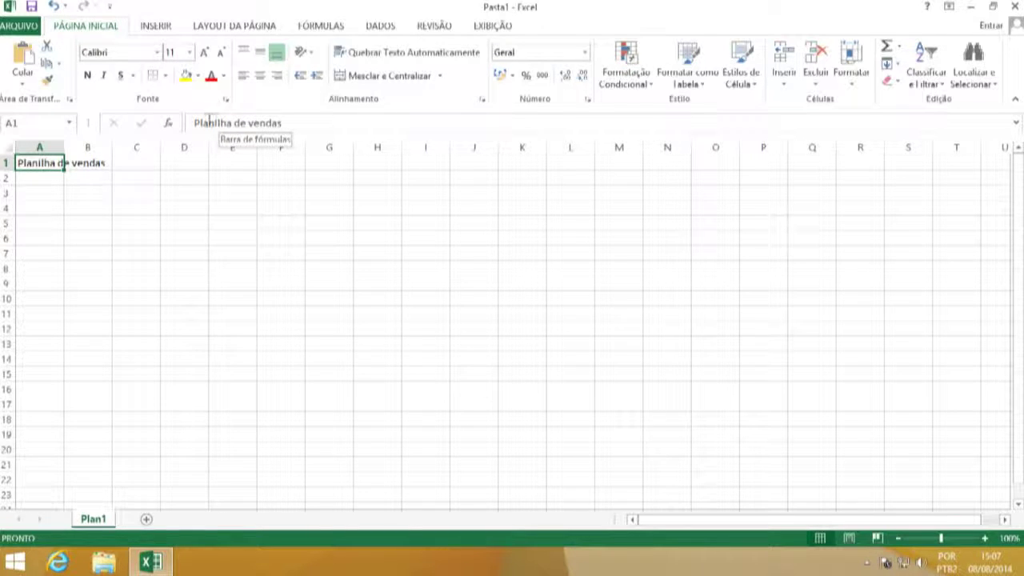
pyautogui.click(292, 122)
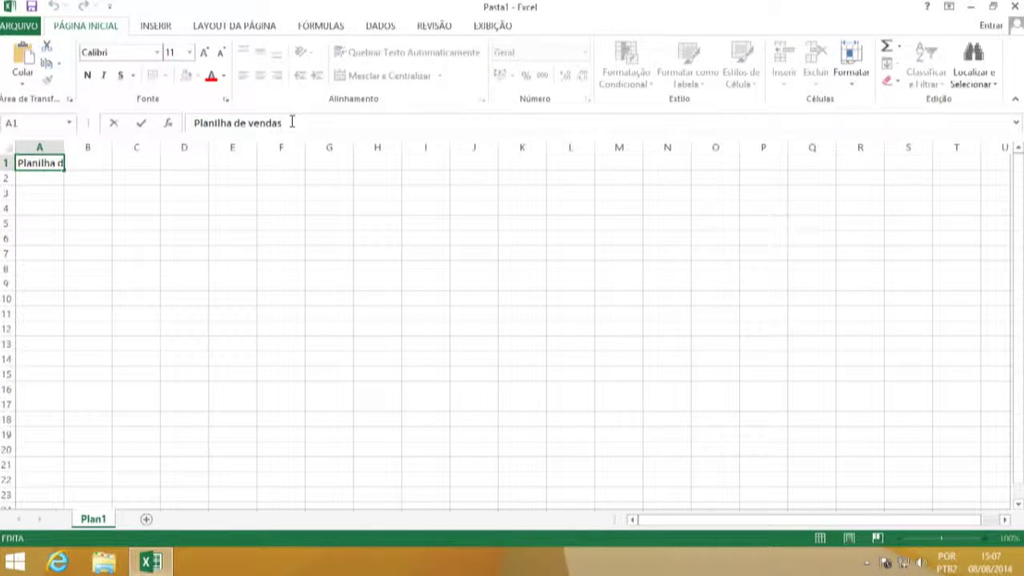
pyautogui.click(233, 179)
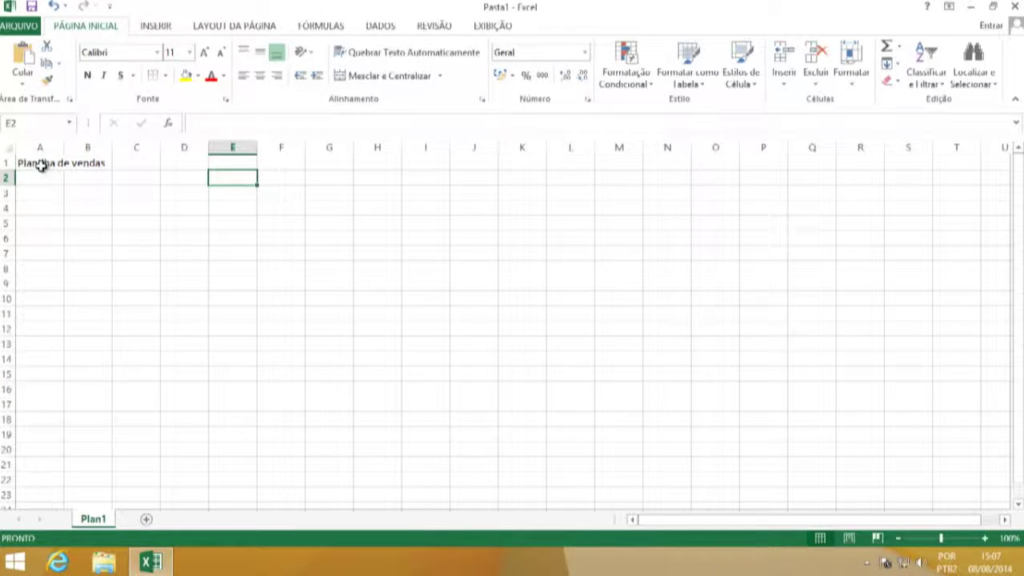
# Extend the title in cell A1 to "Planilha de vendas 2014" by editing it in the formula bar
pyautogui.click(41, 164)
pyautogui.click(298, 124)
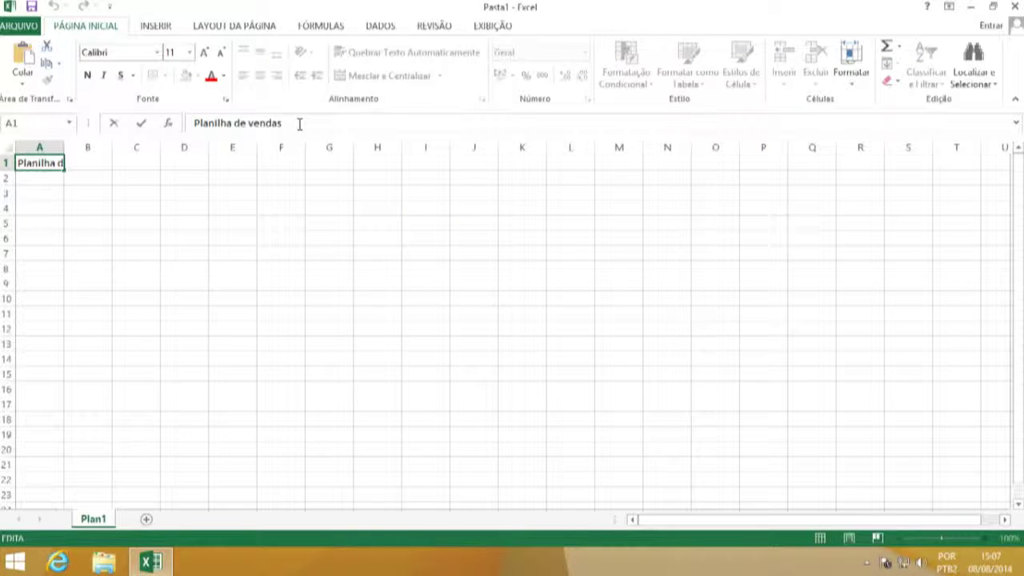
pyautogui.write('2014')
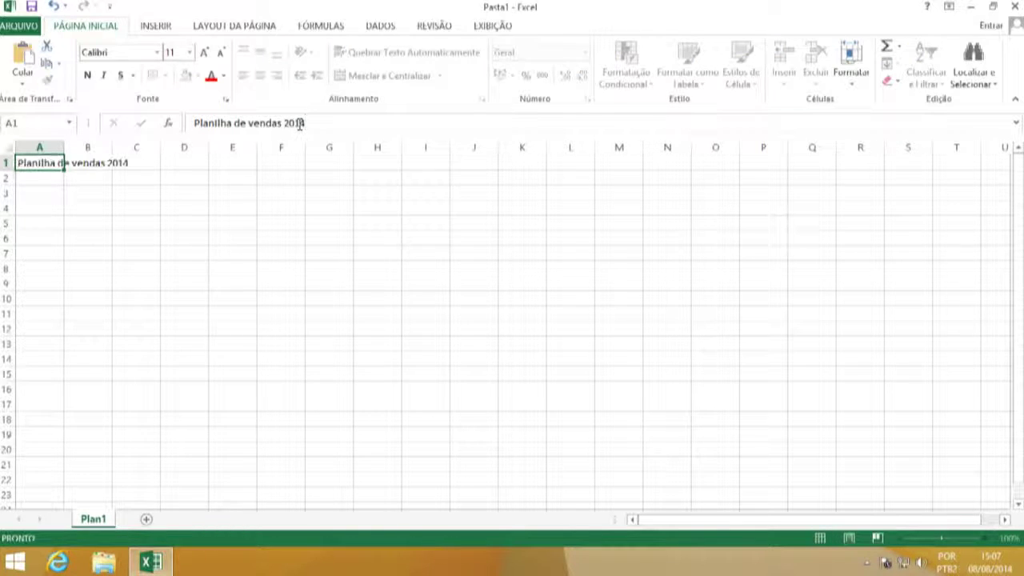
pyautogui.press('Return')
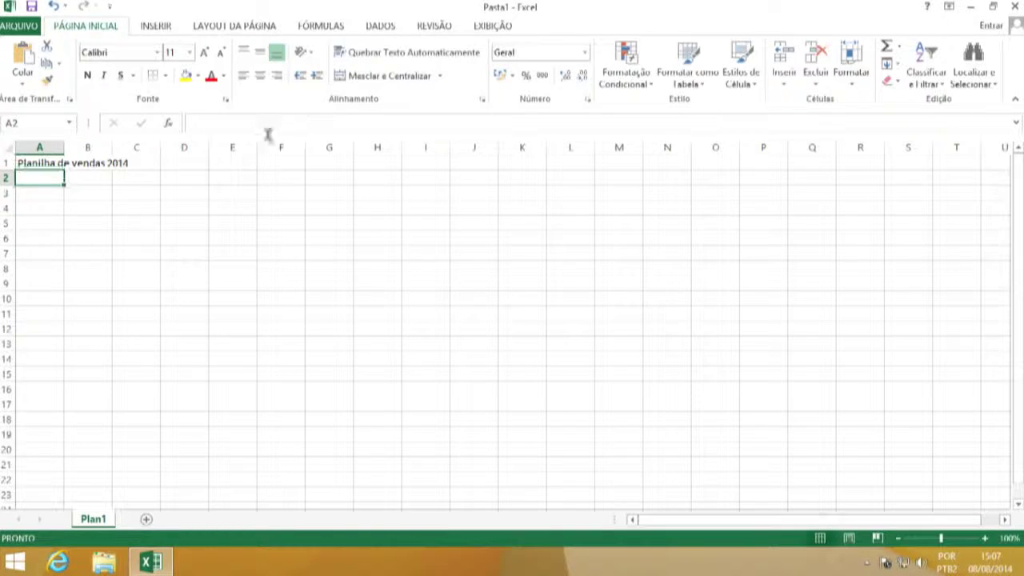
# Shorten the title in cell A1 back to "Planilha de vendas", deleting the year 2014
pyautogui.click(45, 163)
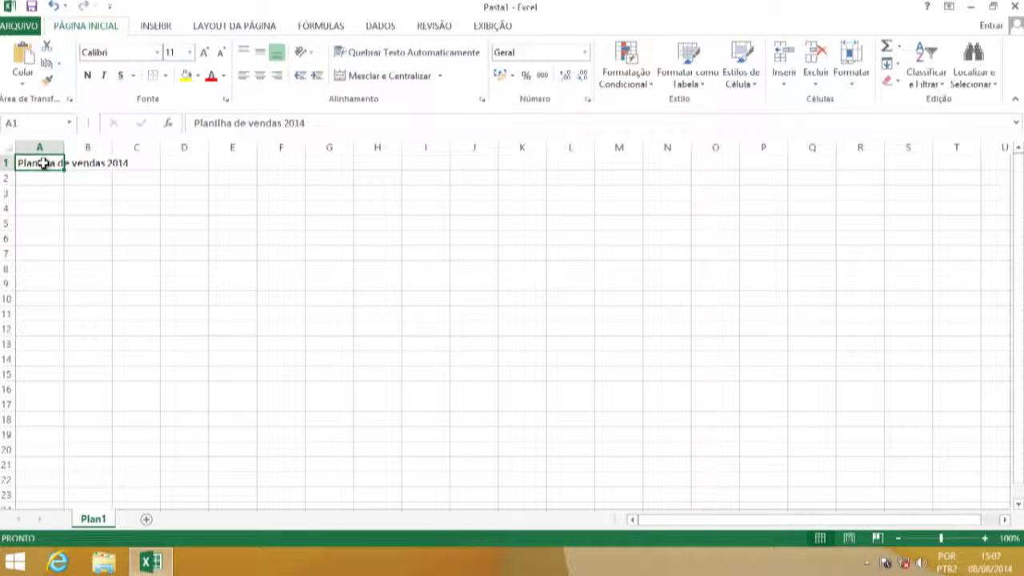
pyautogui.doubleClick(45, 163)
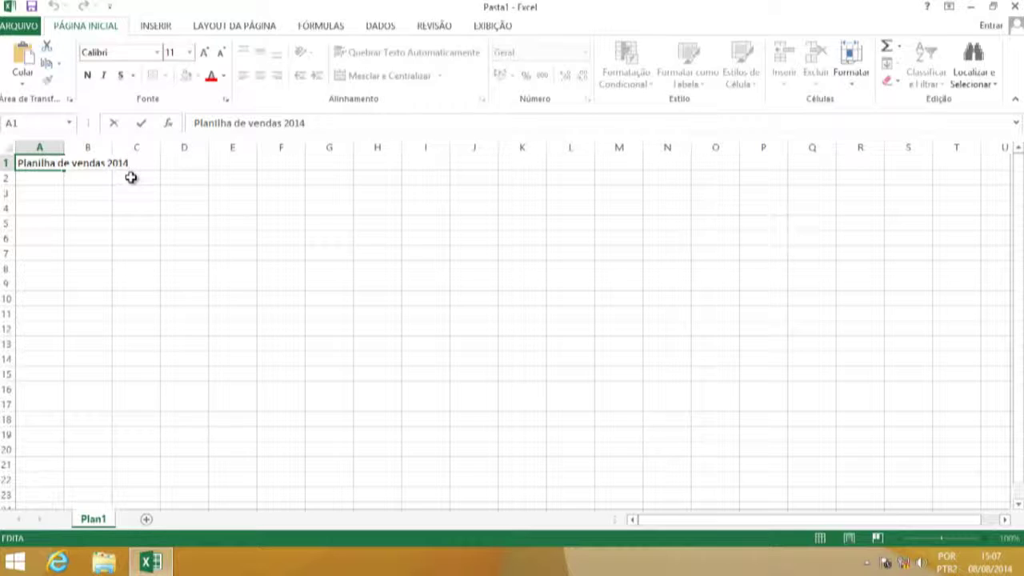
pyautogui.press('BackSpace')
pyautogui.press('BackSpace')
pyautogui.press('BackSpace')
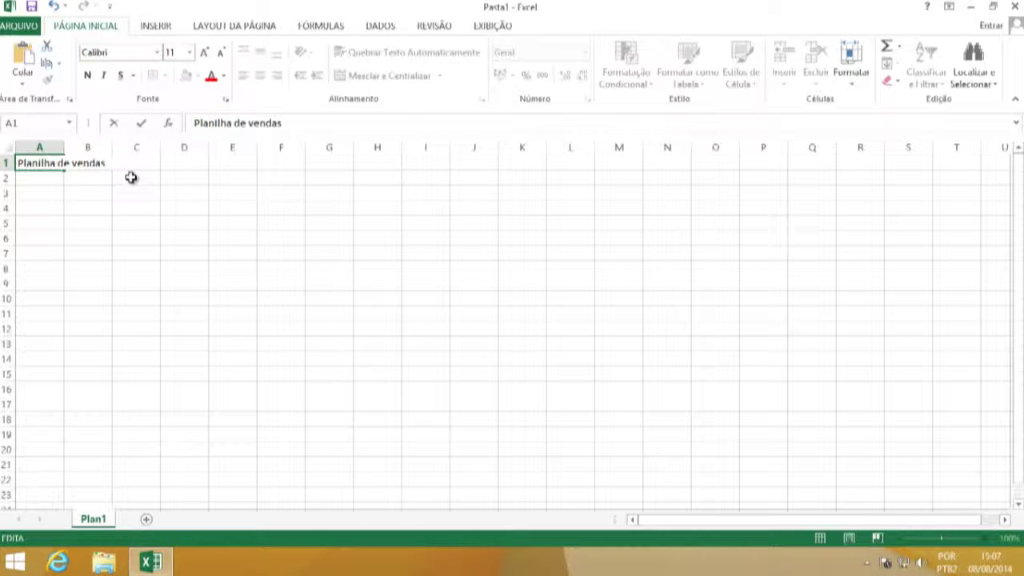
pyautogui.press('Return')
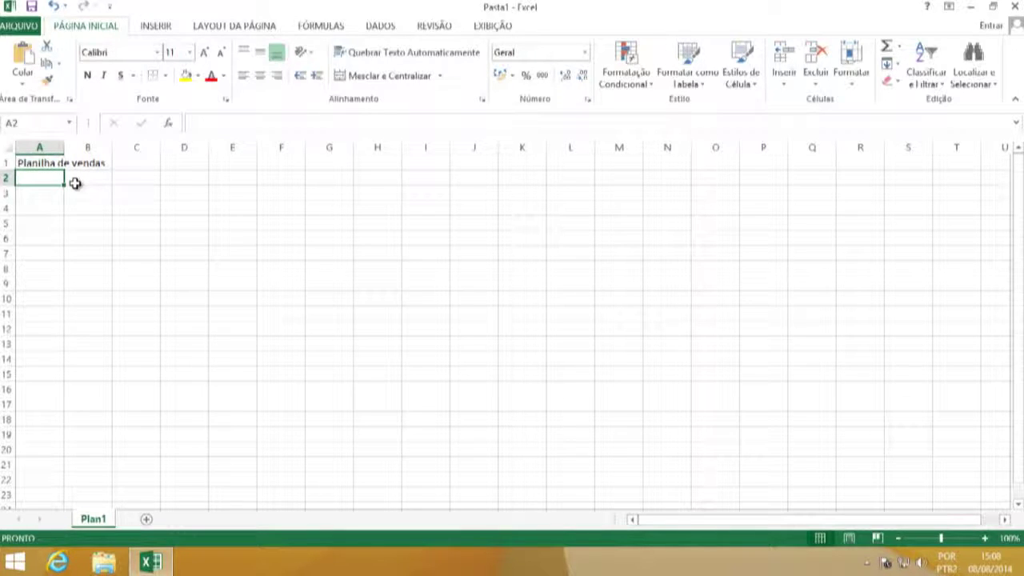
# Change the font of the title in cell A1 to Arial Narrow and set its size to 14
pyautogui.click(29, 162)
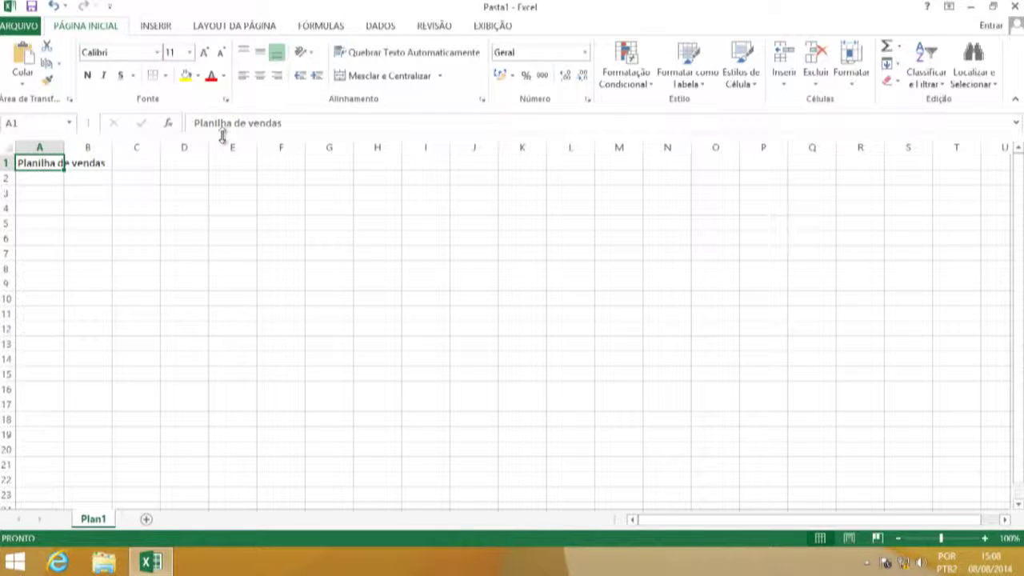
pyautogui.click(92, 165)
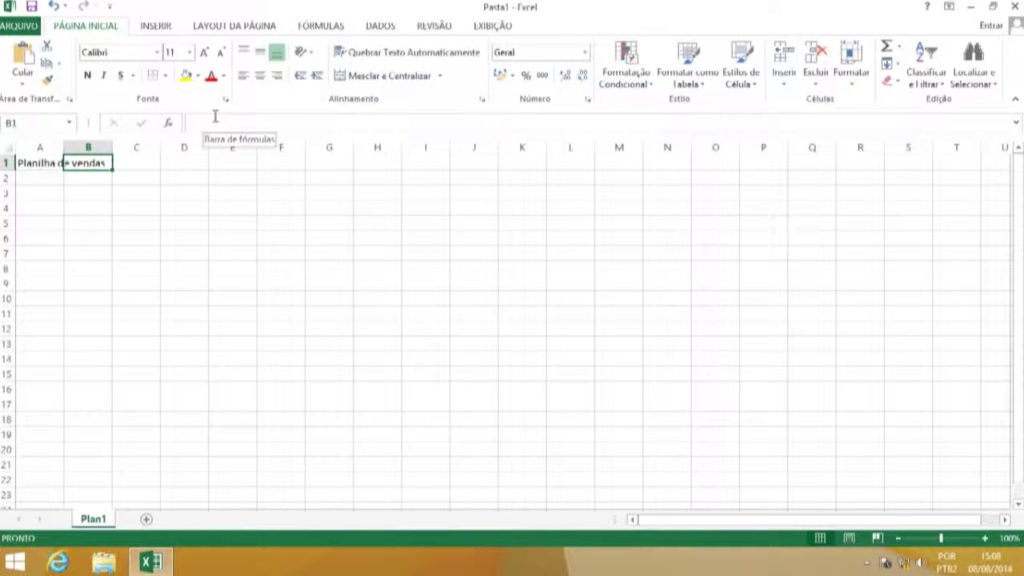
pyautogui.click(45, 161)
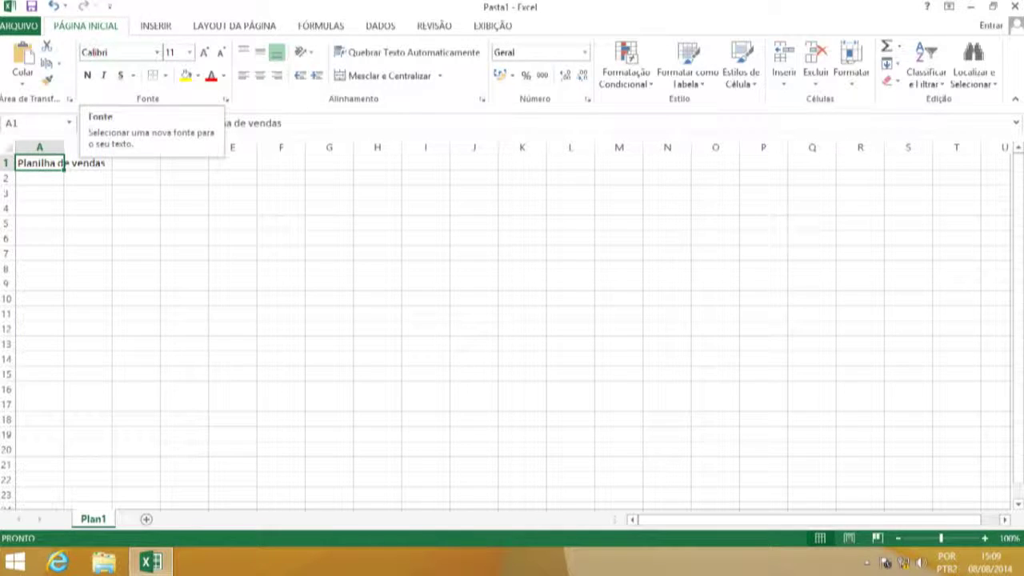
pyautogui.click(158, 53)
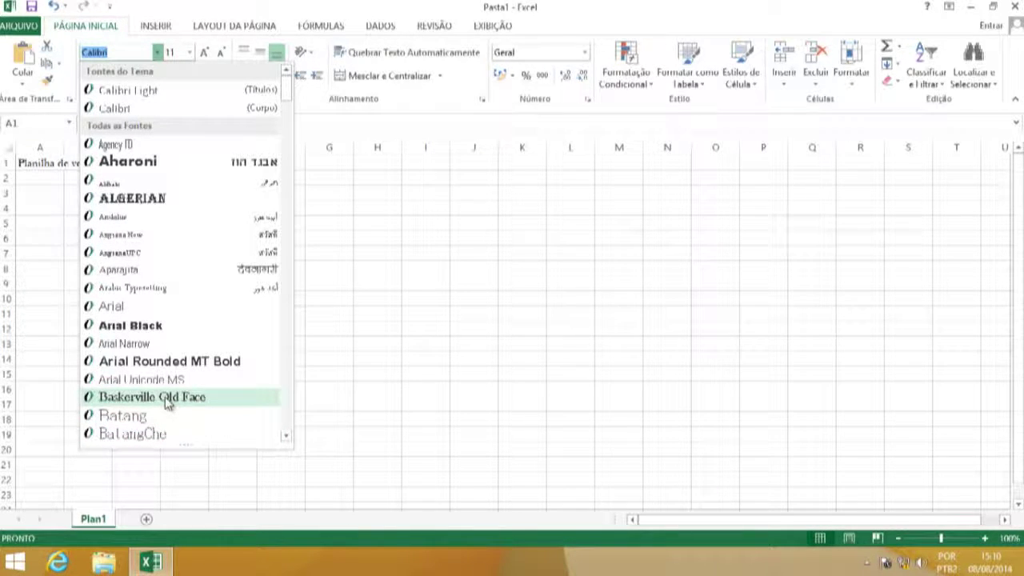
pyautogui.click(122, 345)
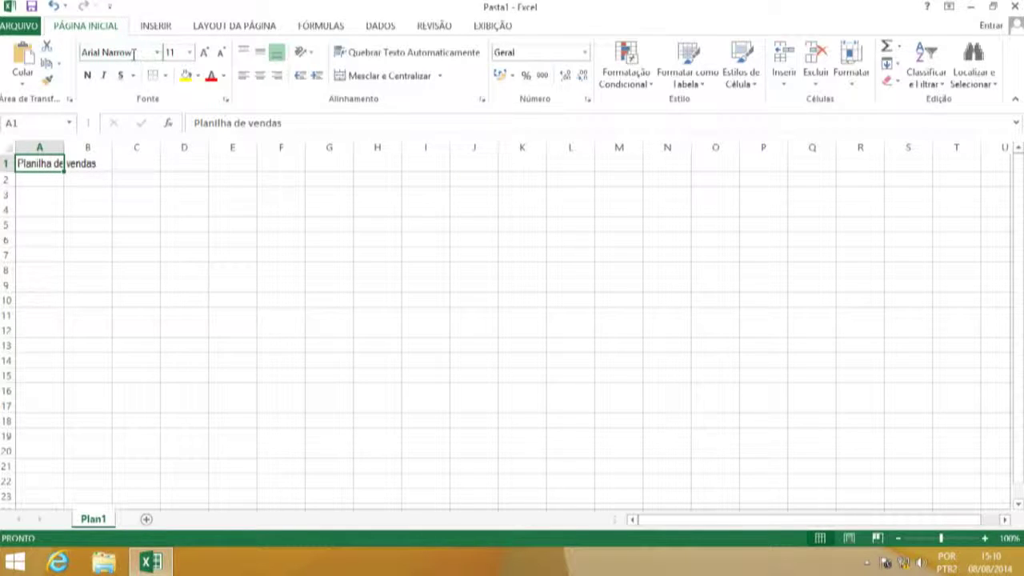
pyautogui.click(189, 54)
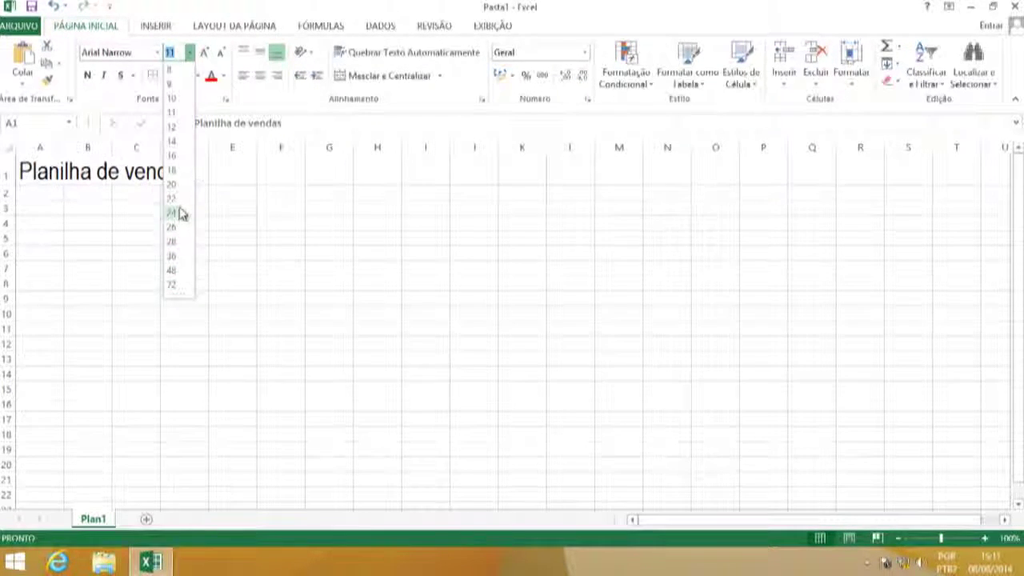
pyautogui.click(174, 142)
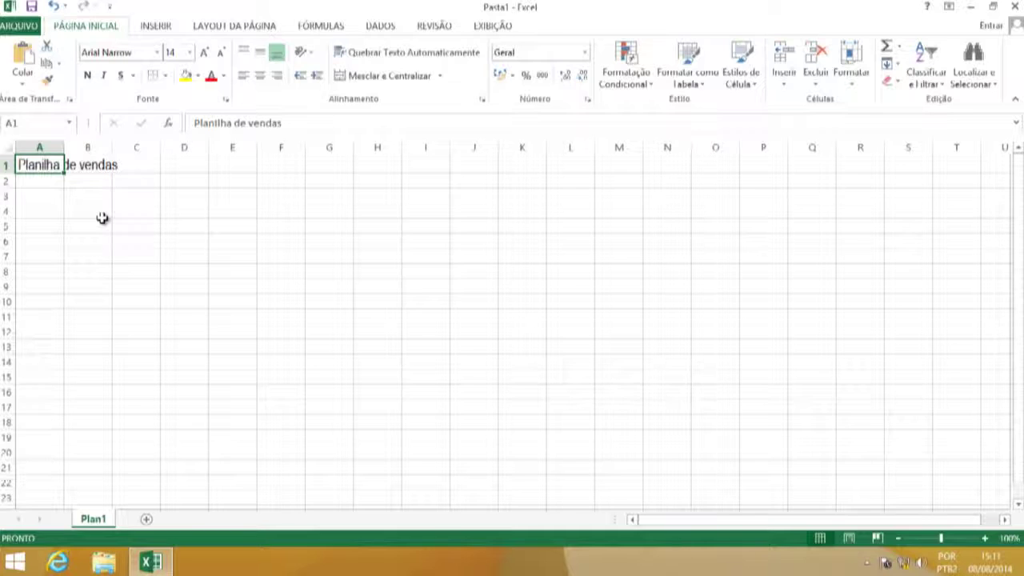
# Make the "Planilha de vendas" title in cell A1 bold and italic
pyautogui.click(87, 76)
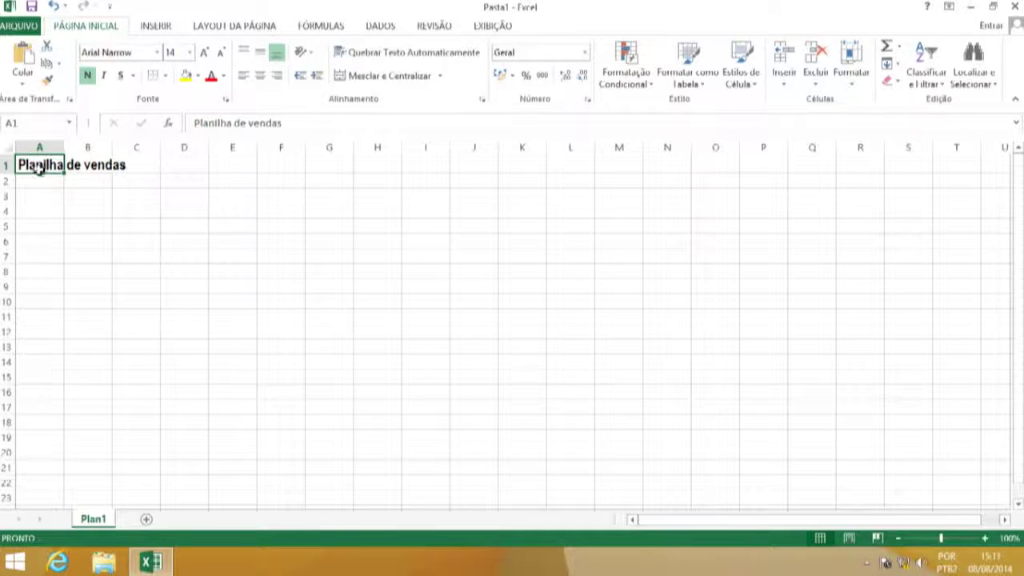
pyautogui.click(88, 76)
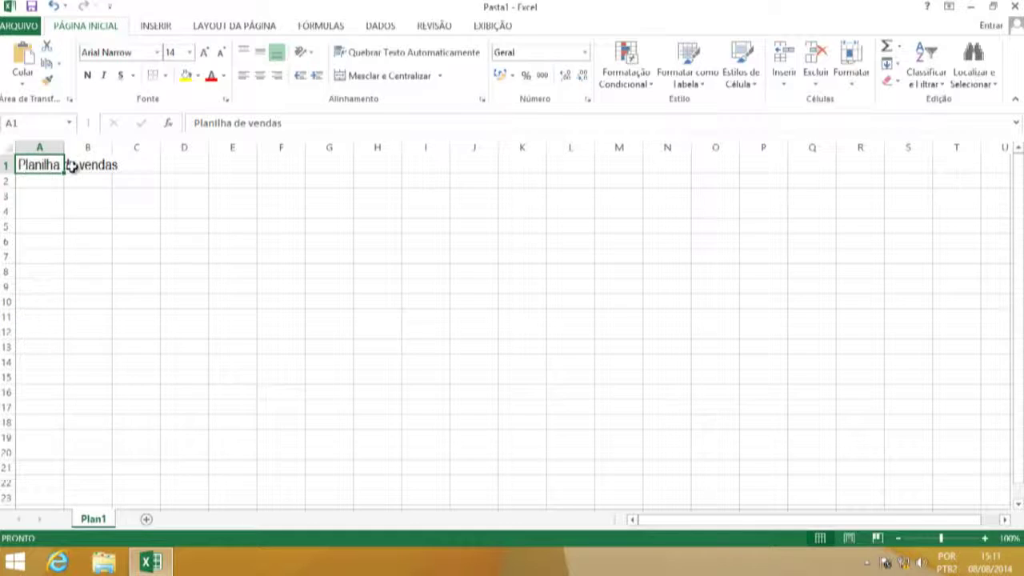
pyautogui.click(88, 76)
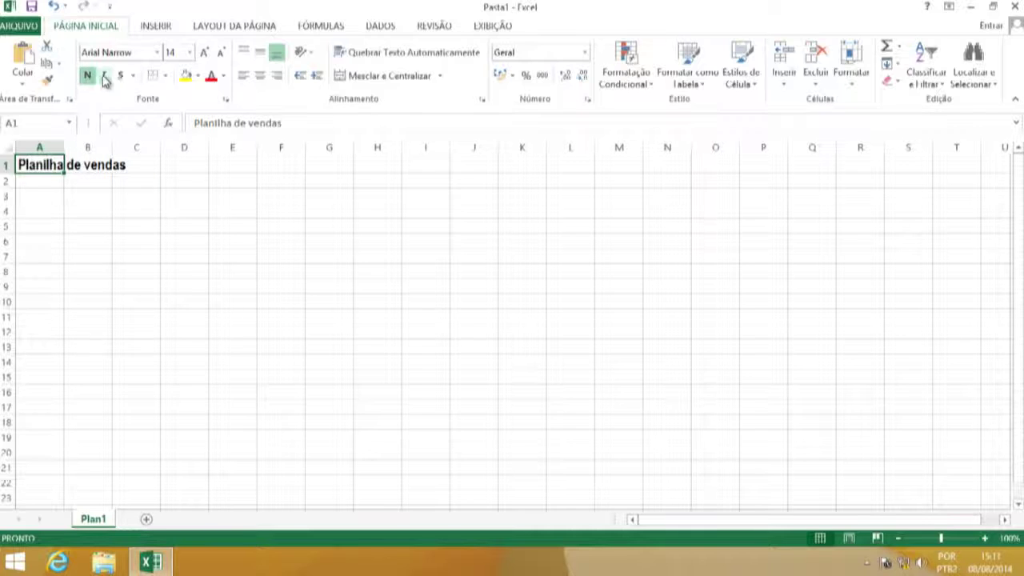
pyautogui.click(104, 75)
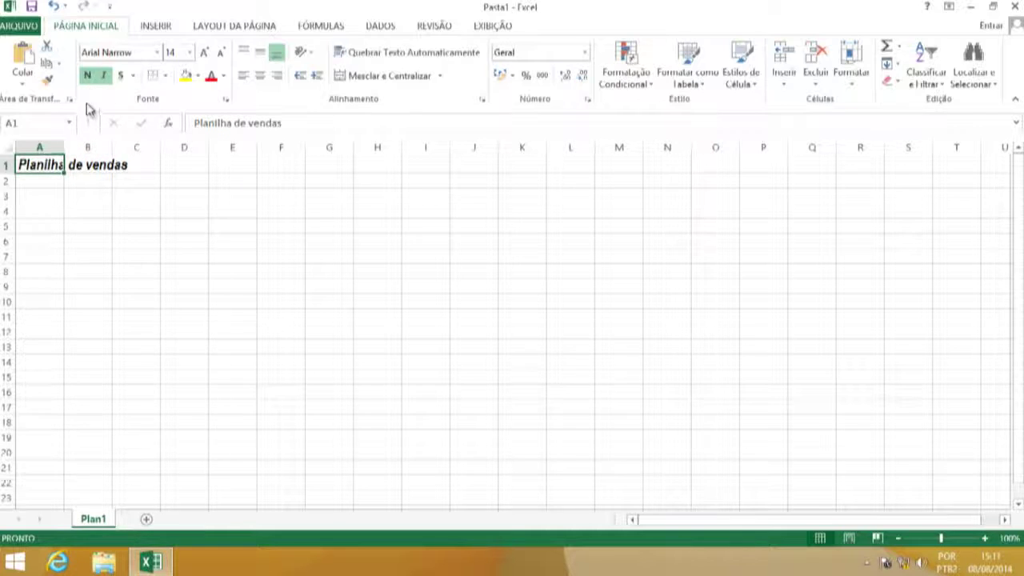
# Remove the bold formatting from the "Planilha de vendas" title in cell A1, keeping the italic
pyautogui.click(89, 75)
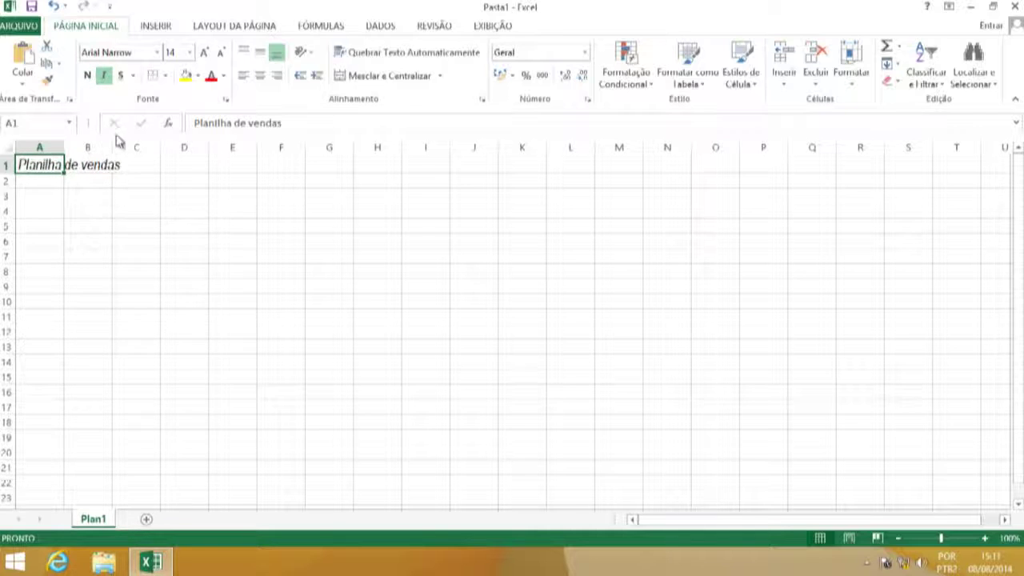
# Try a single underline and a double underline on the title in cell A1, removing each one again
pyautogui.click(123, 78)
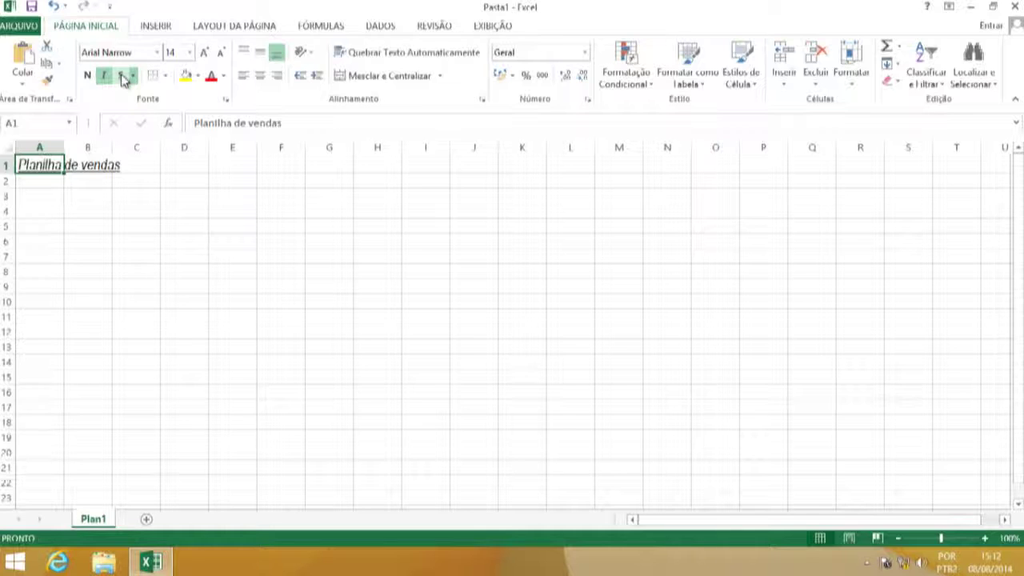
pyautogui.click(122, 77)
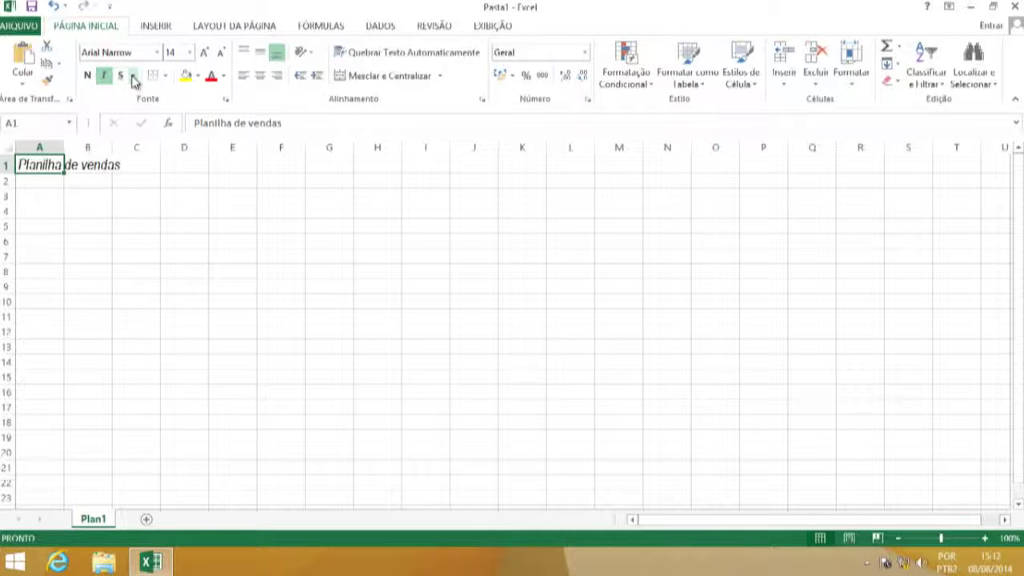
pyautogui.click(134, 77)
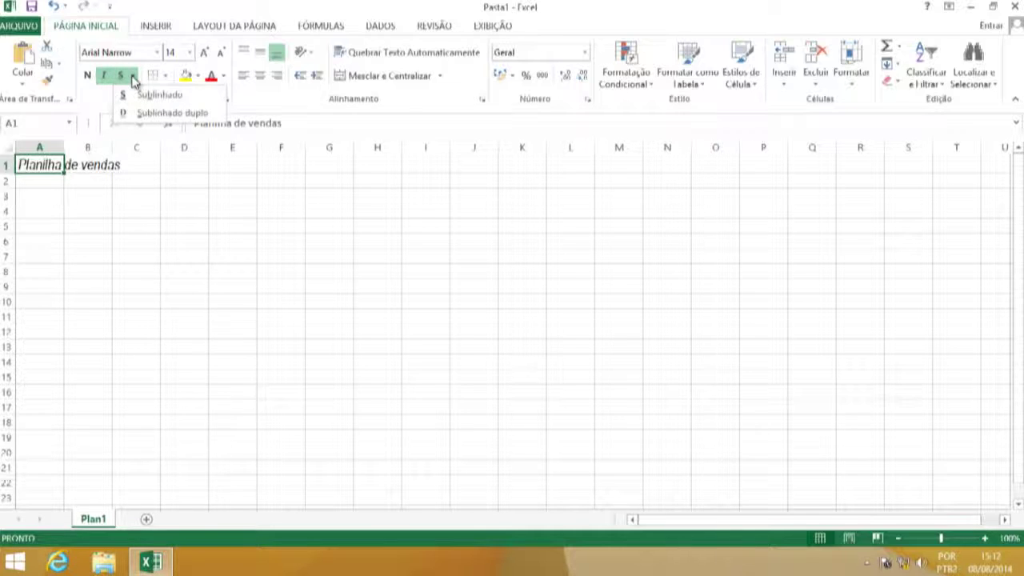
pyautogui.click(155, 115)
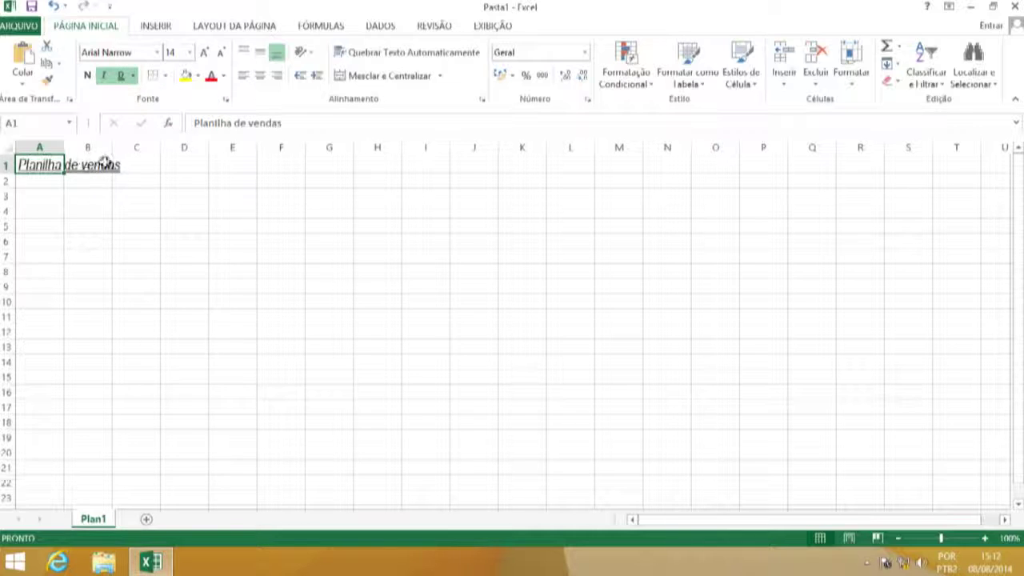
pyautogui.click(120, 77)
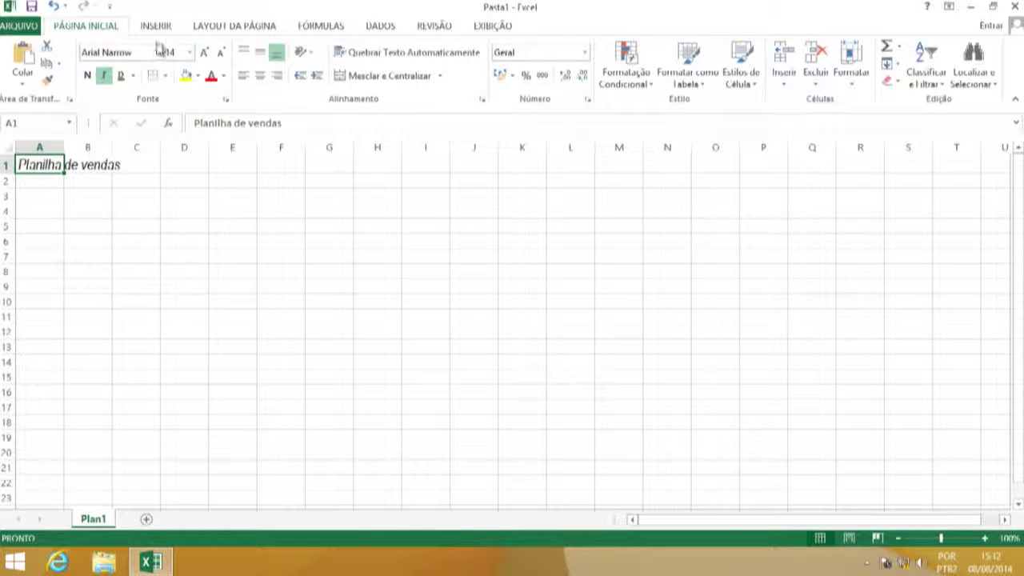
# Increase the font size of the title in cell A1 step by step to 36
pyautogui.click(204, 53)
pyautogui.click(205, 53)
pyautogui.click(205, 53)
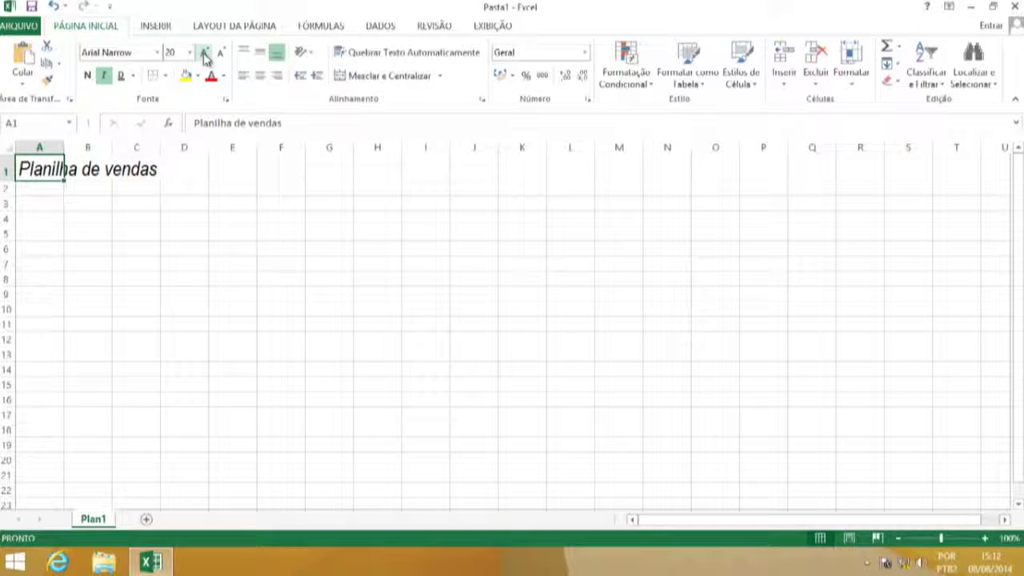
pyautogui.click(205, 52)
pyautogui.click(205, 52)
pyautogui.click(204, 52)
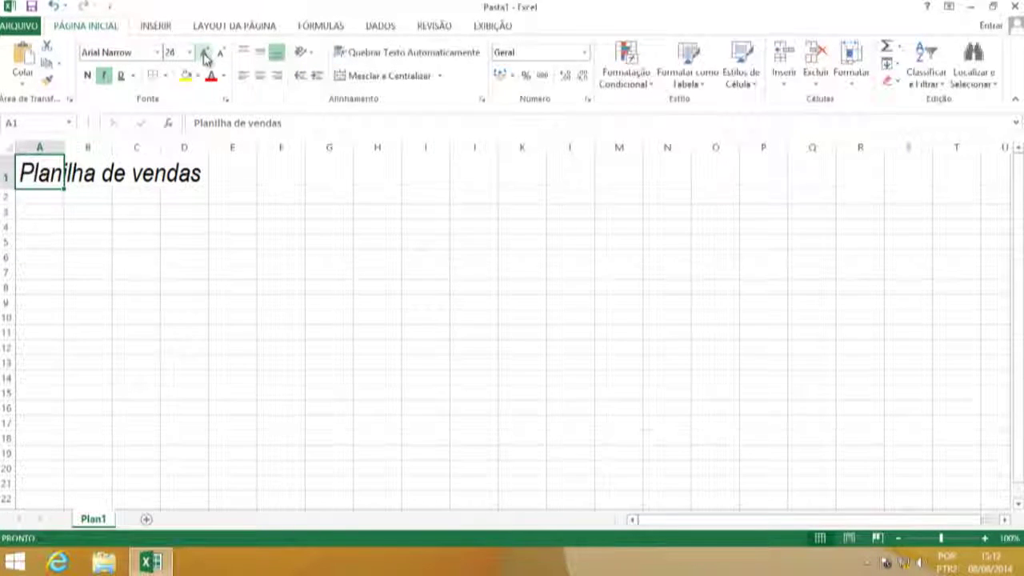
pyautogui.click(205, 55)
pyautogui.click(205, 54)
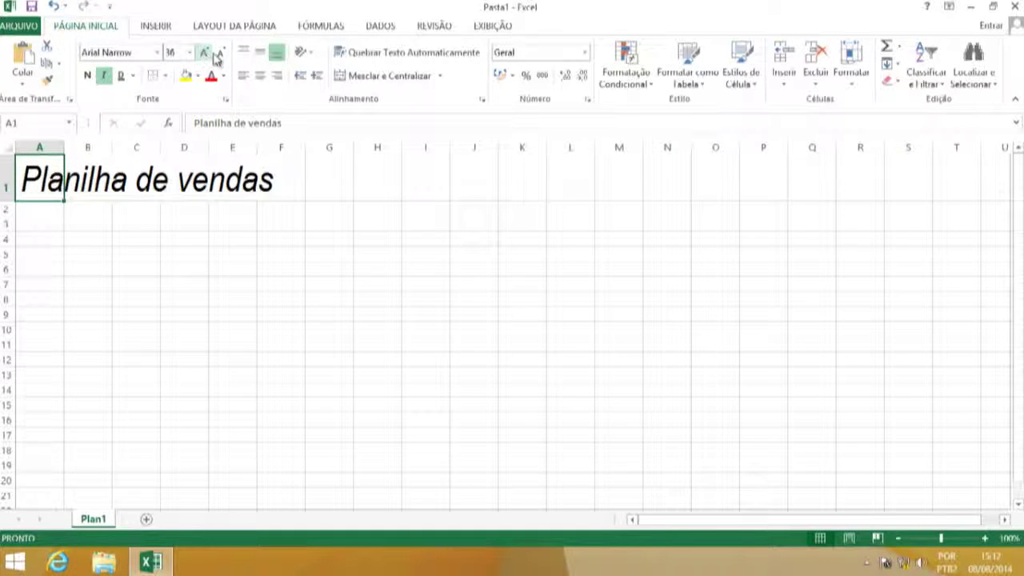
# Decrease the font size of the title in cell A1 step by step to 18
pyautogui.click(221, 55)
pyautogui.click(221, 55)
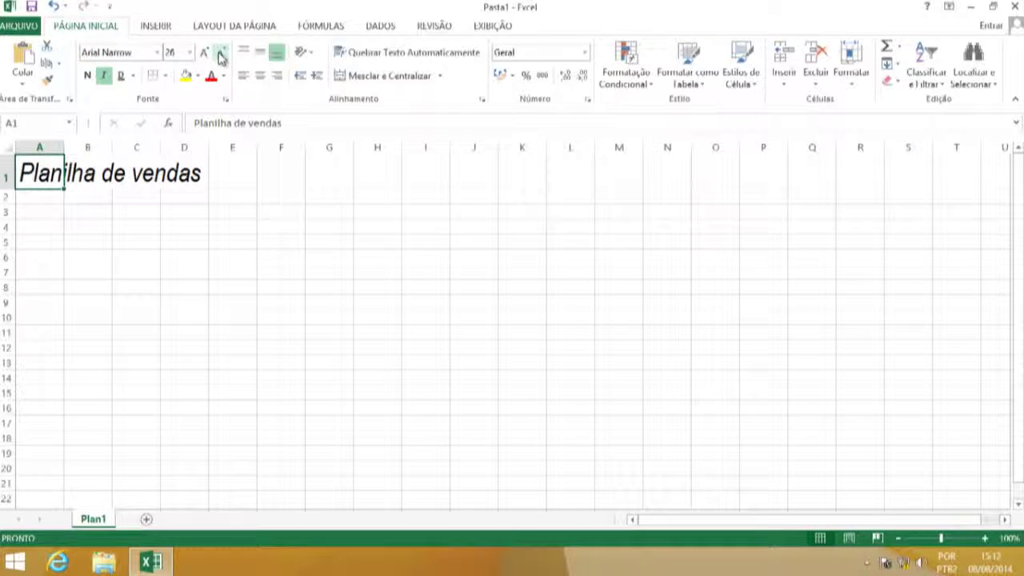
pyautogui.click(221, 54)
pyautogui.click(221, 54)
pyautogui.click(221, 54)
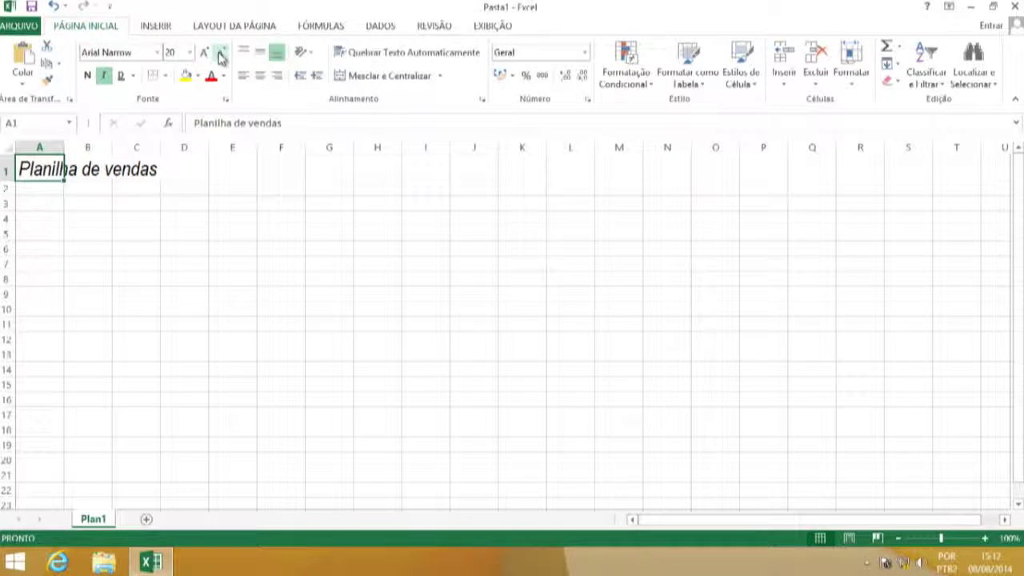
pyautogui.click(221, 55)
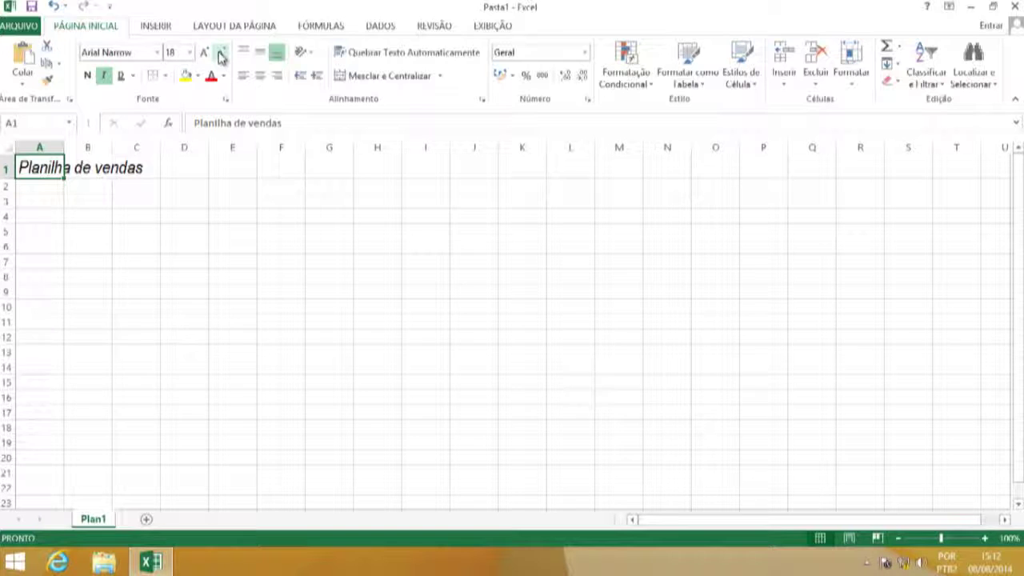
pyautogui.click(207, 53)
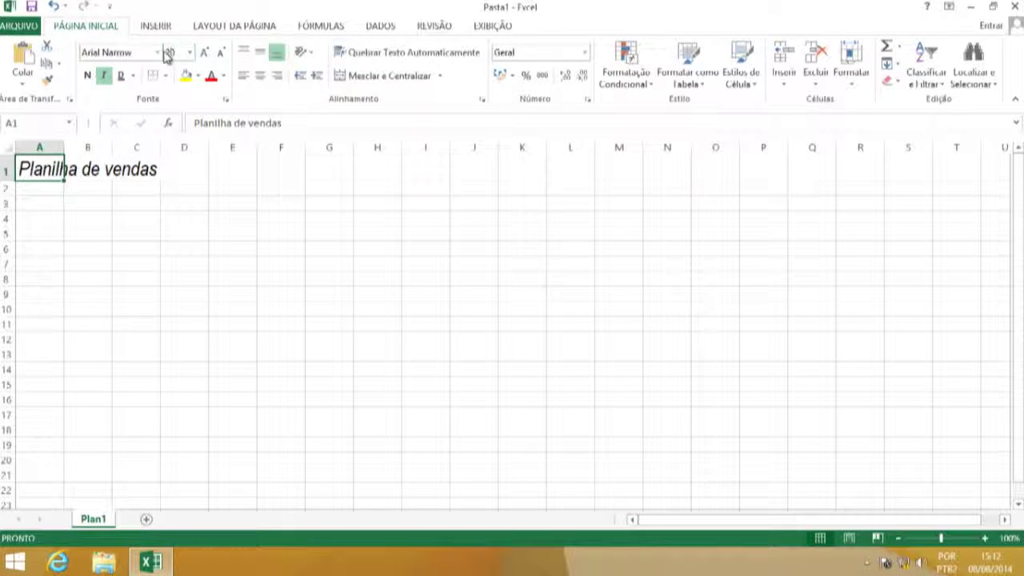
pyautogui.click(221, 54)
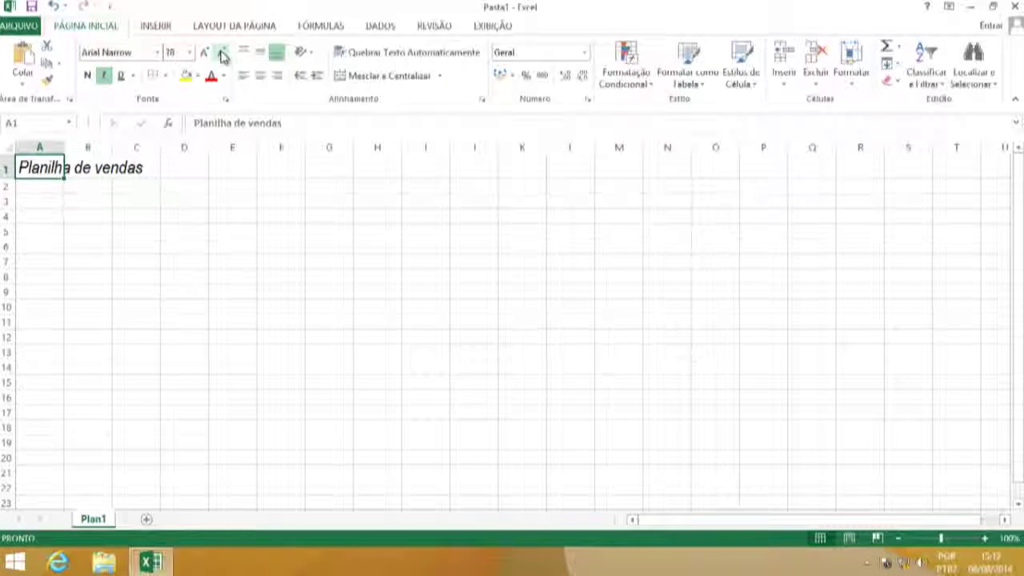